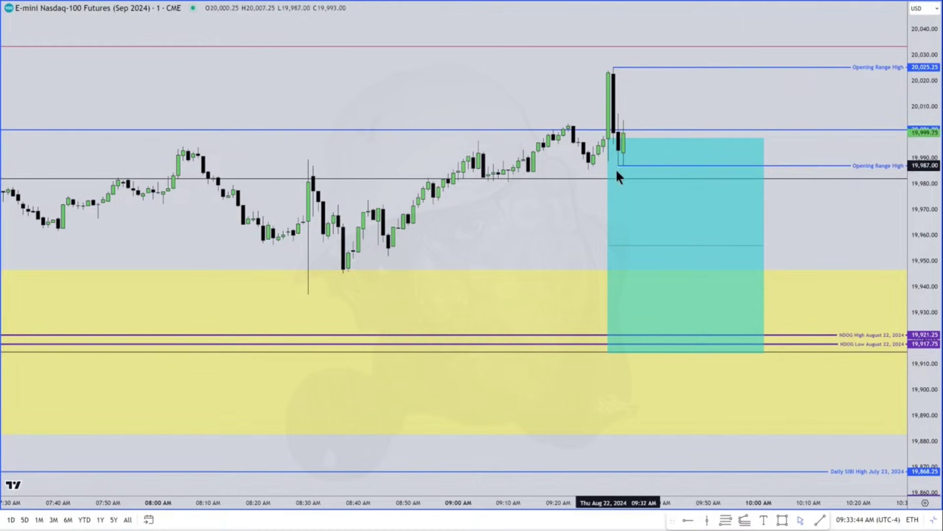
# Rename the lower horizontal ray's label to "Opening Range Low".
pyautogui.click(619, 166)
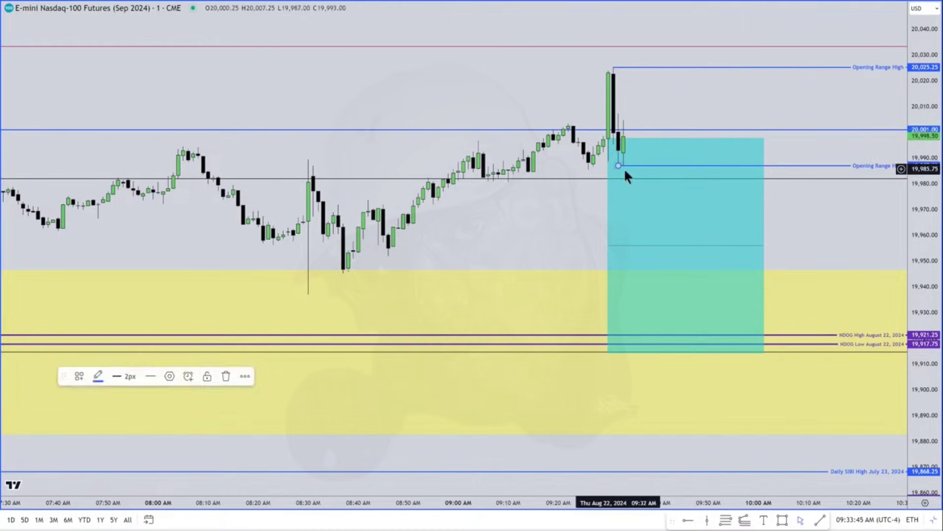
pyautogui.doubleClick(883, 165)
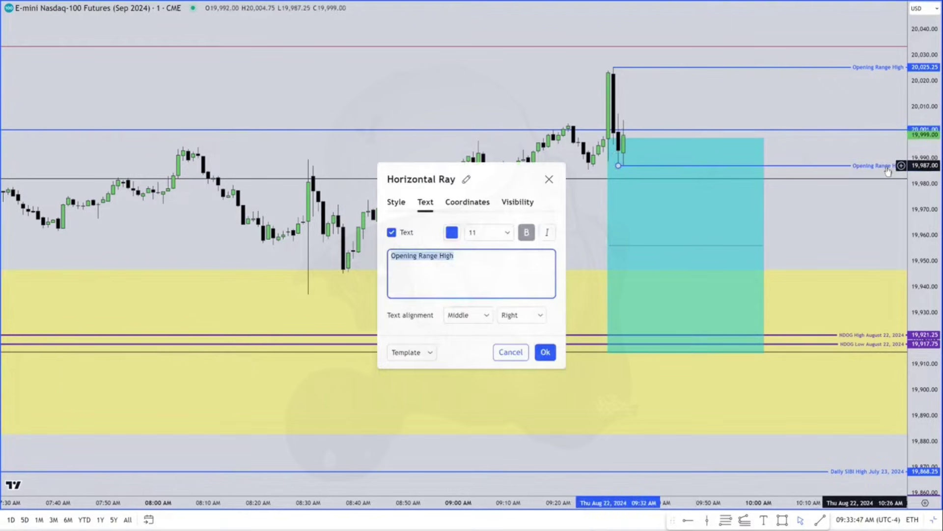
pyautogui.doubleClick(448, 256)
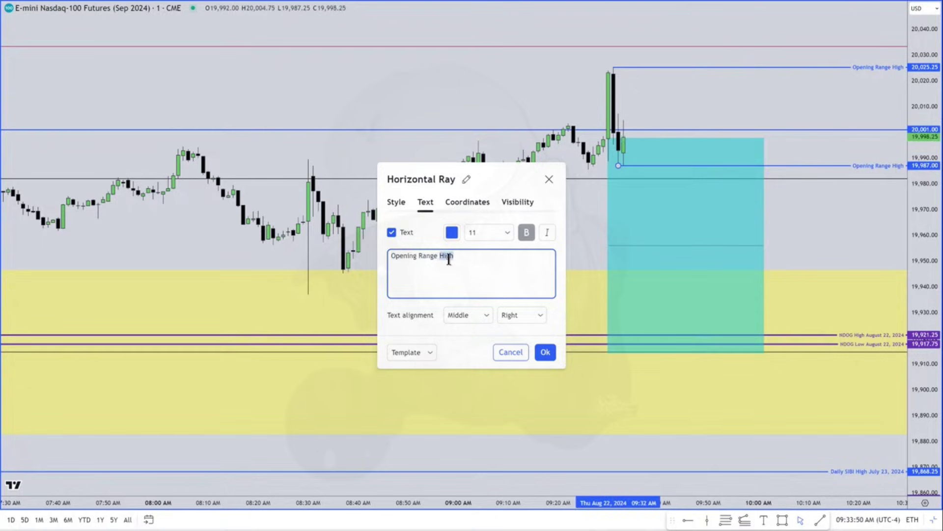
pyautogui.write('Low')
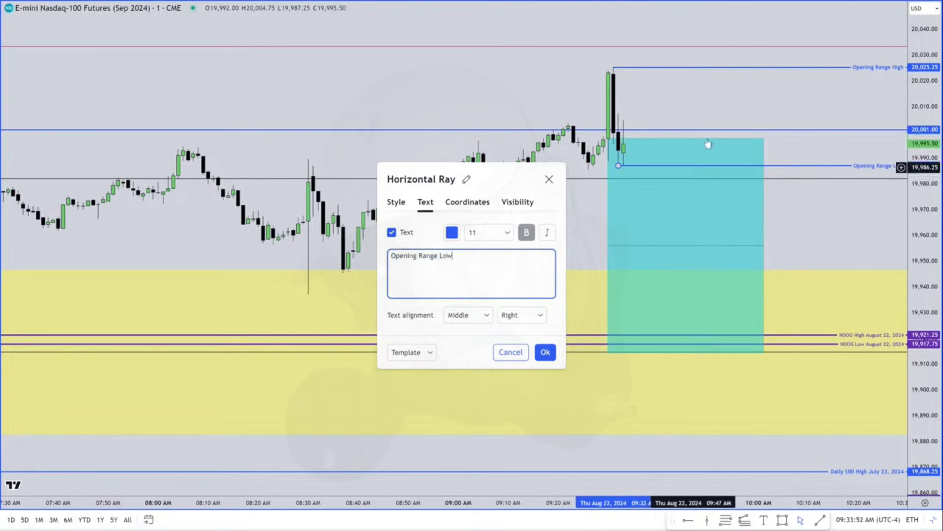
pyautogui.click(715, 93)
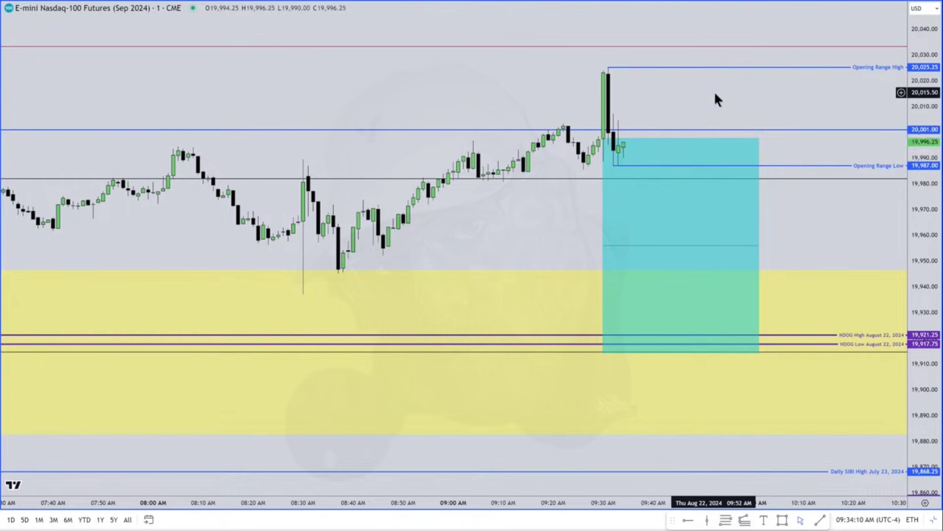
# Mark 10:00 AM with a black 4px vertical line and place a matching copy at 9:30 AM.
pyautogui.click(711, 521)
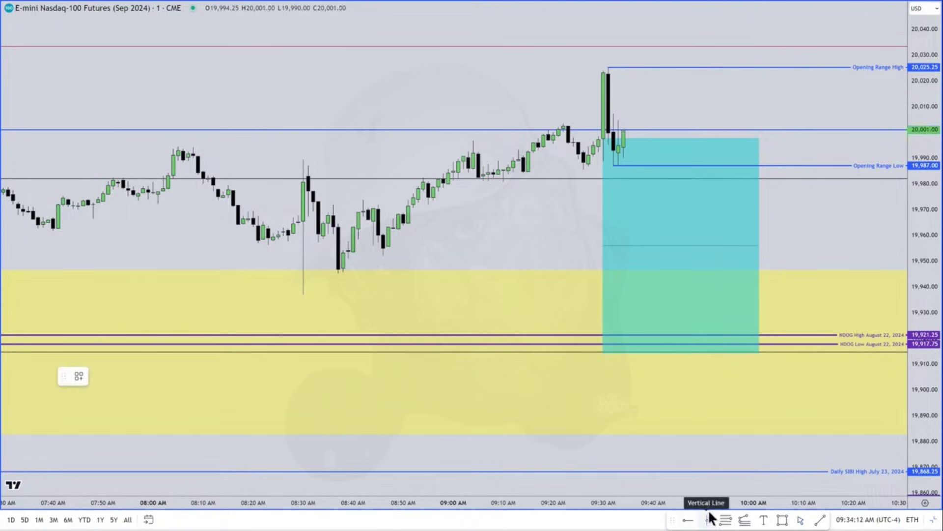
pyautogui.click(753, 448)
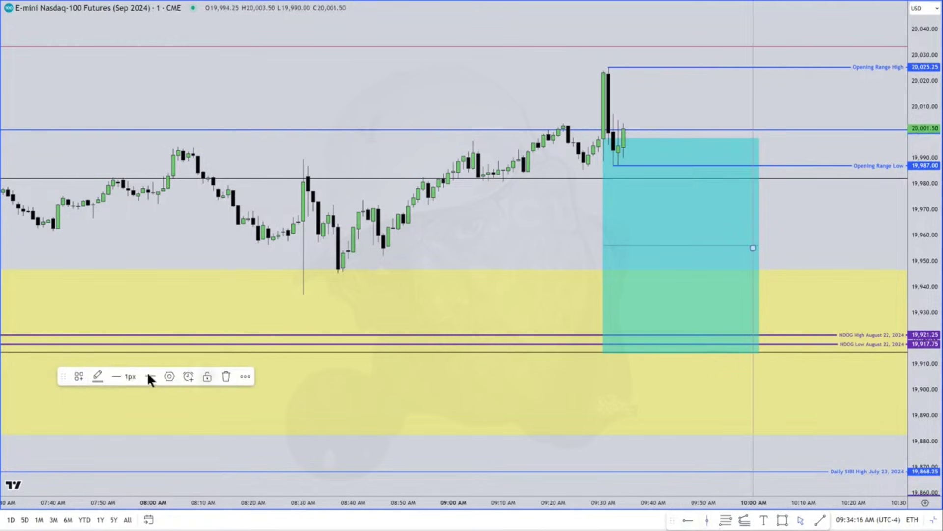
pyautogui.click(98, 377)
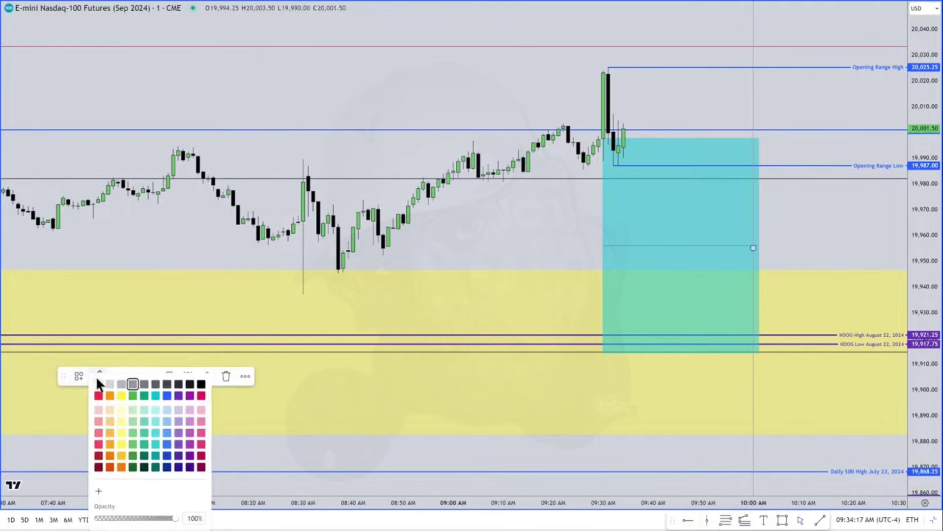
pyautogui.click(201, 384)
pyautogui.click(124, 377)
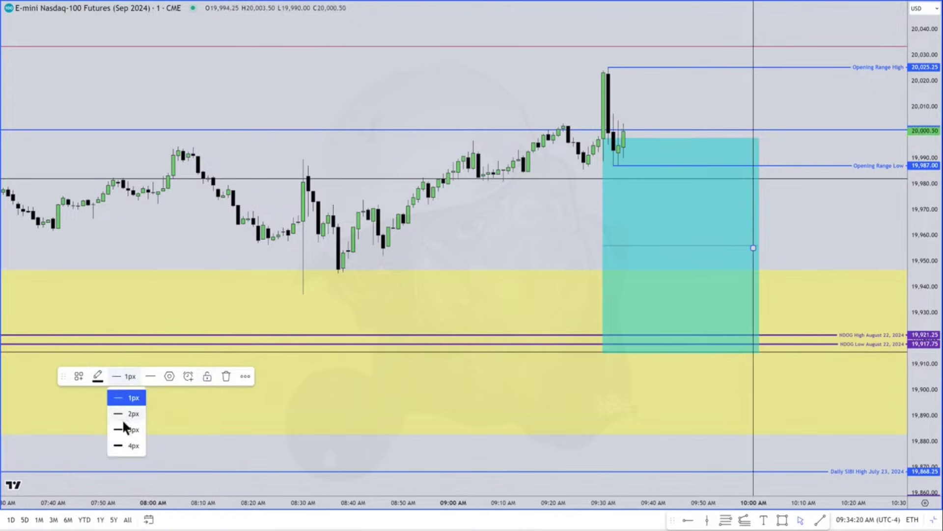
pyautogui.click(132, 448)
pyautogui.click(187, 228)
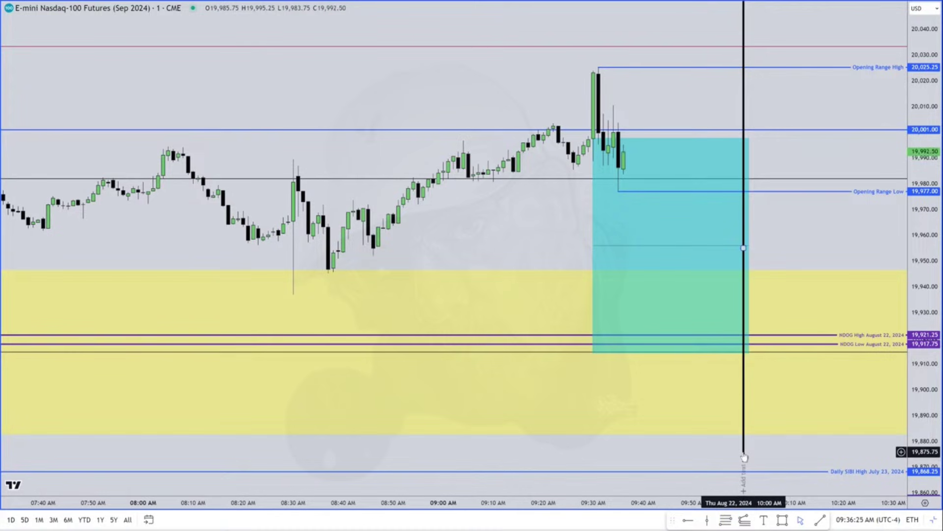
pyautogui.moveTo(744, 457); pyautogui.dragTo(592, 453)
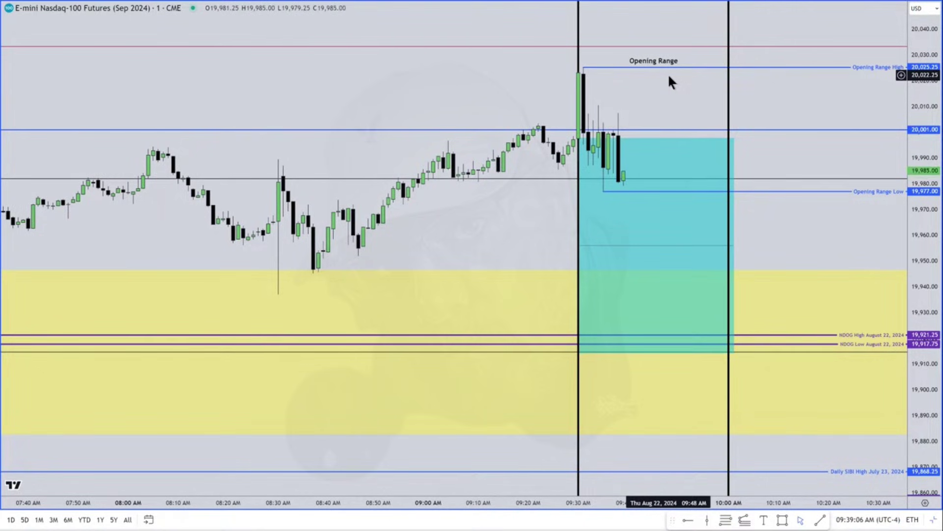
# Add the text "Opening Range Gap" to the teal rectangle that starts at 9:30 AM.
pyautogui.click(602, 191)
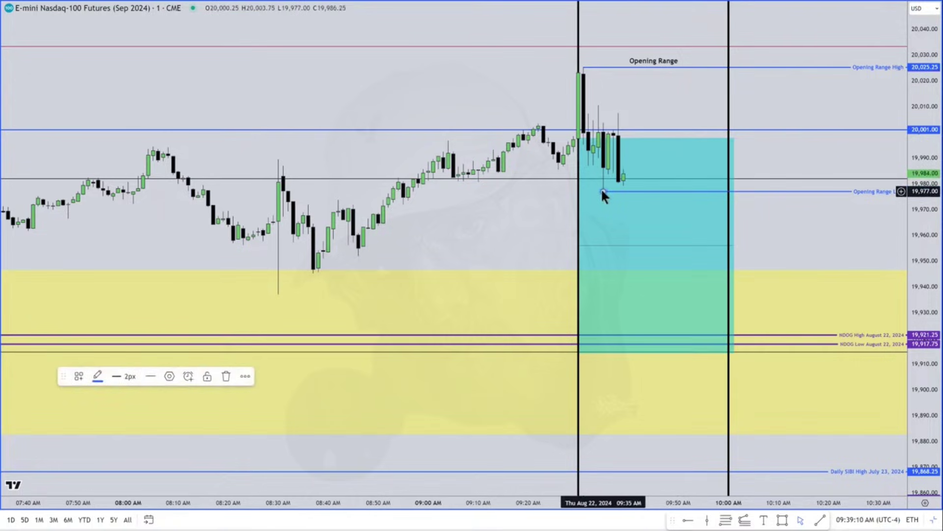
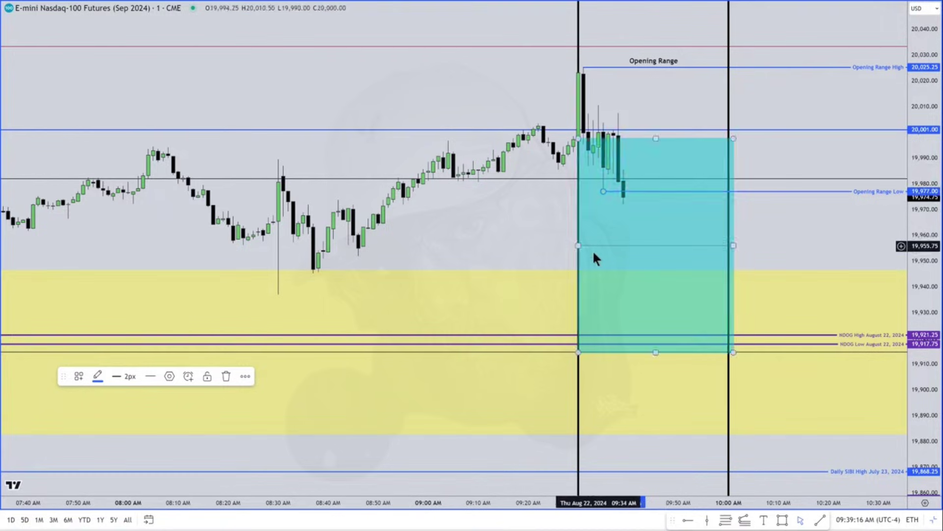
pyautogui.click(689, 139)
pyautogui.click(688, 140)
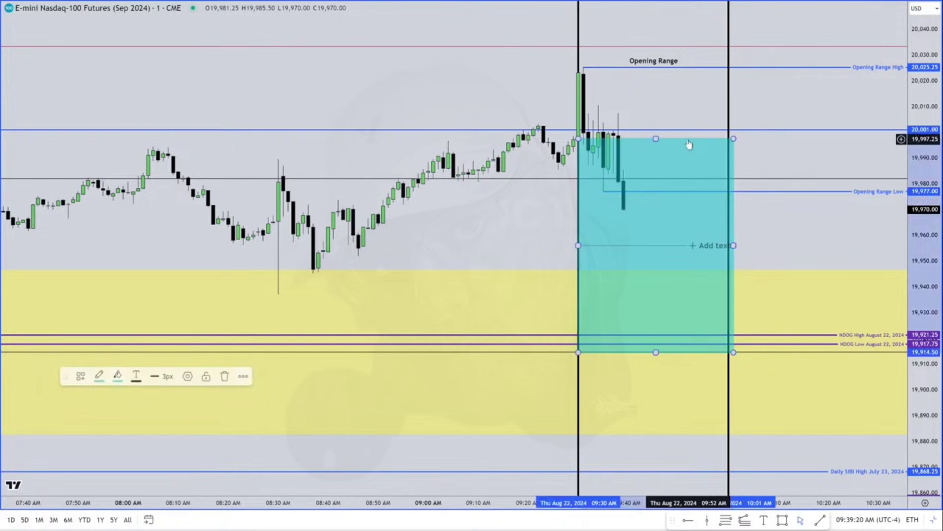
pyautogui.click(697, 244)
pyautogui.write('O')
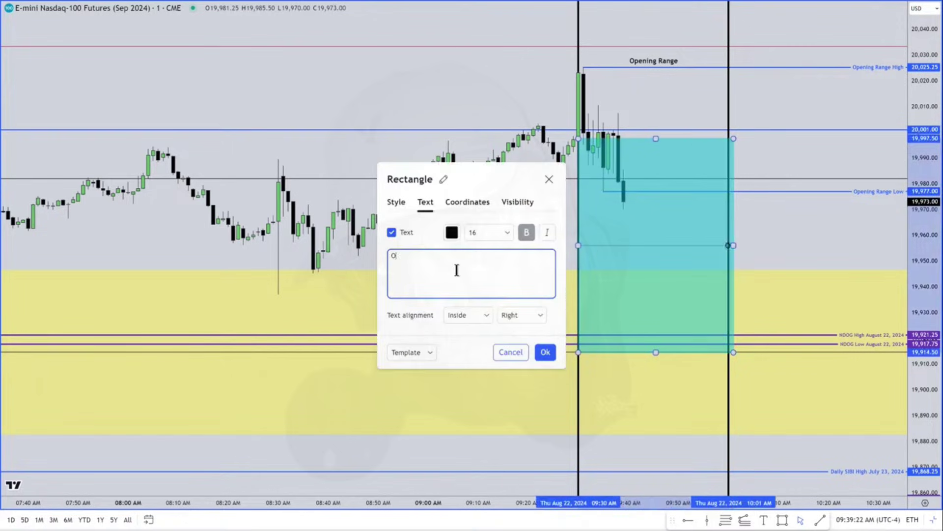
pyautogui.write('pening Range Gap')
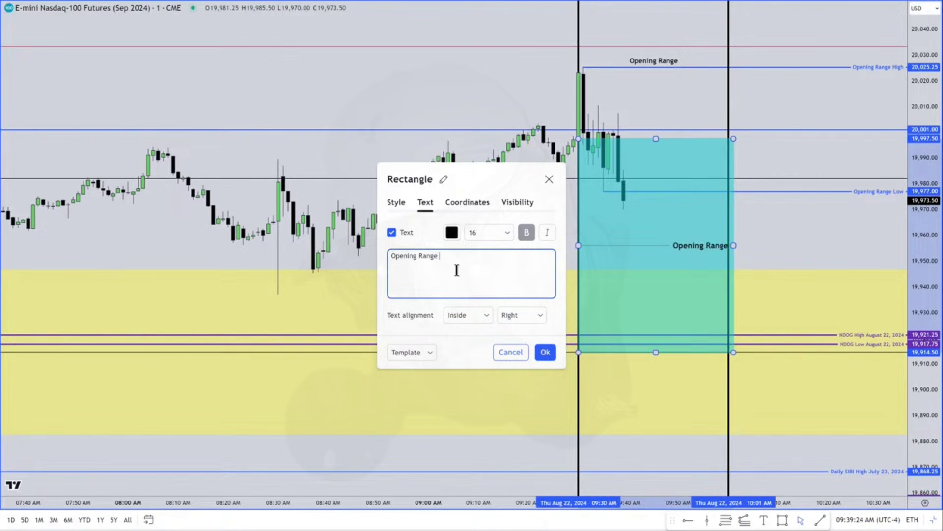
# Center the rectangle's text horizontally and set its font size to 10.
pyautogui.click(465, 317)
pyautogui.click(515, 315)
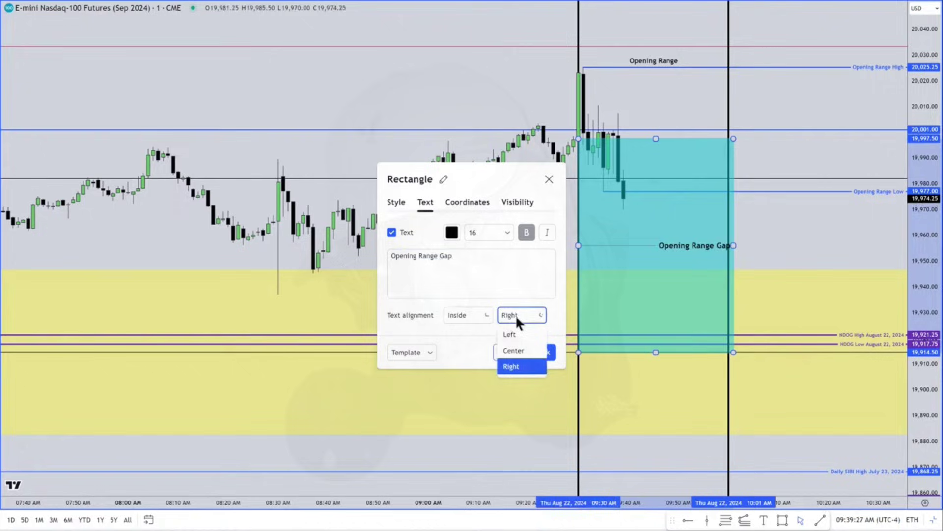
pyautogui.click(518, 347)
pyautogui.click(481, 232)
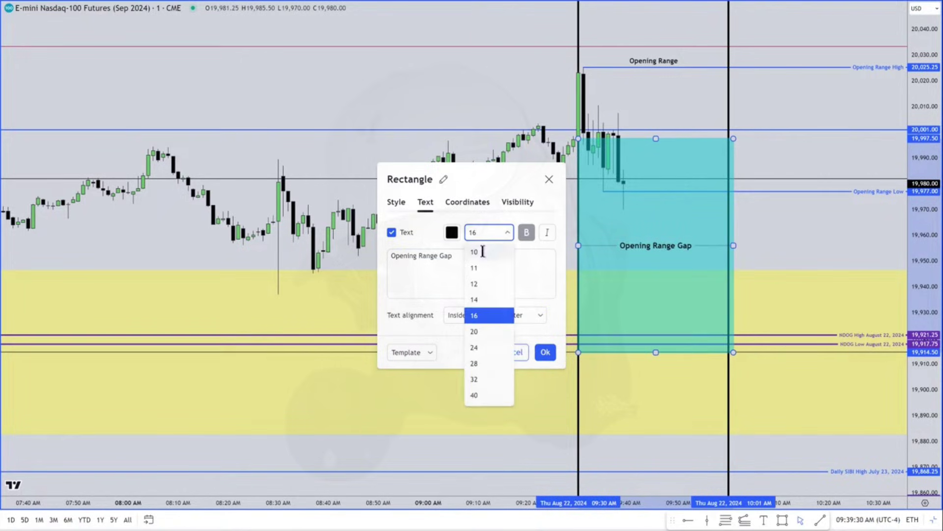
pyautogui.click(482, 252)
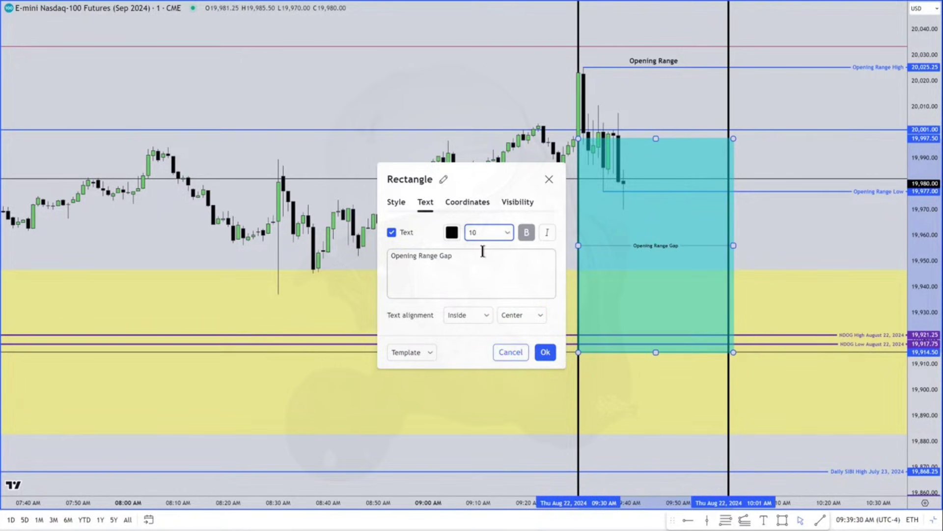
pyautogui.click(434, 89)
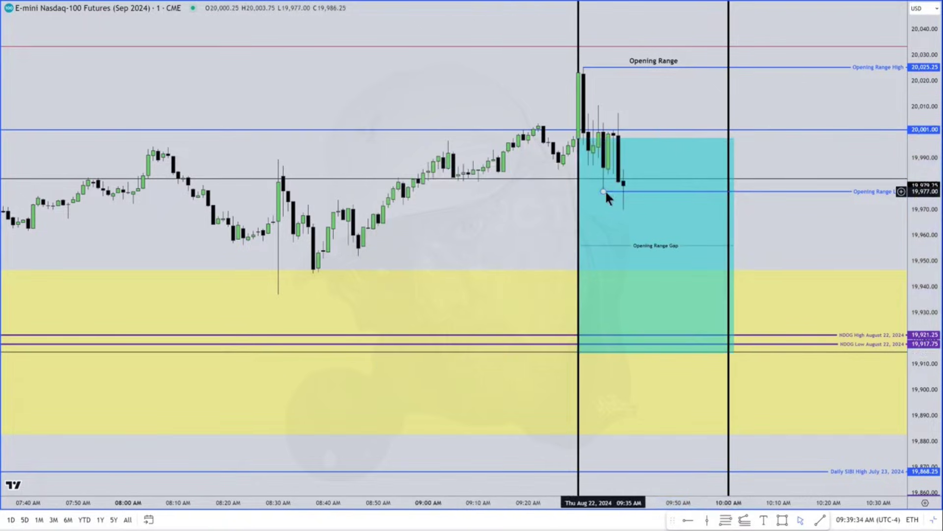
# Move the Opening Range Low ray down to the new candle low at 19,970.00.
pyautogui.moveTo(605, 191); pyautogui.dragTo(623, 209)
pyautogui.click(762, 154)
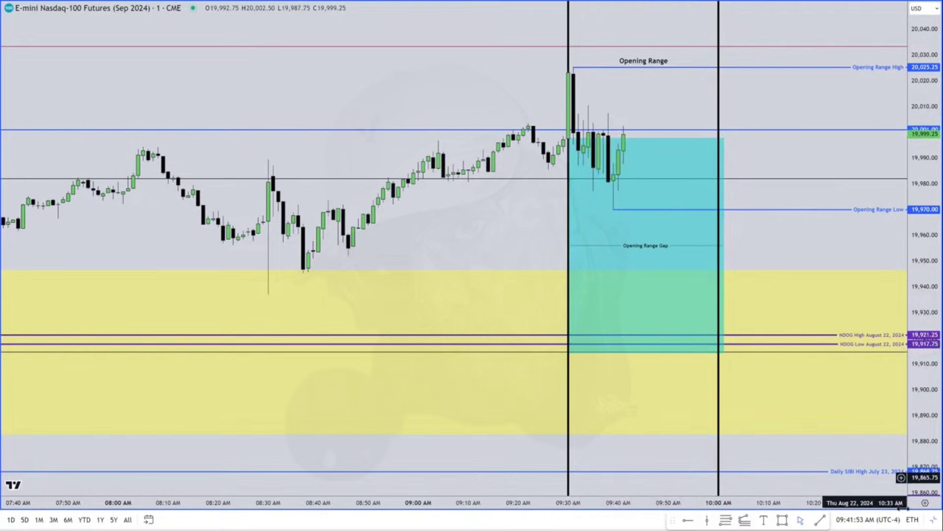
# Switch the chart session from extended to regular trading hours (RTH).
pyautogui.click(913, 521)
pyautogui.click(897, 499)
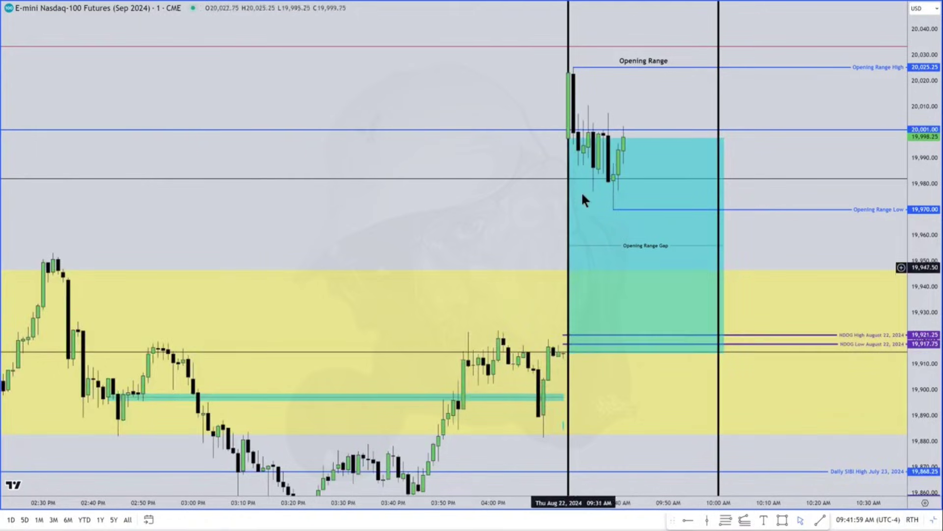
pyautogui.click(563, 139)
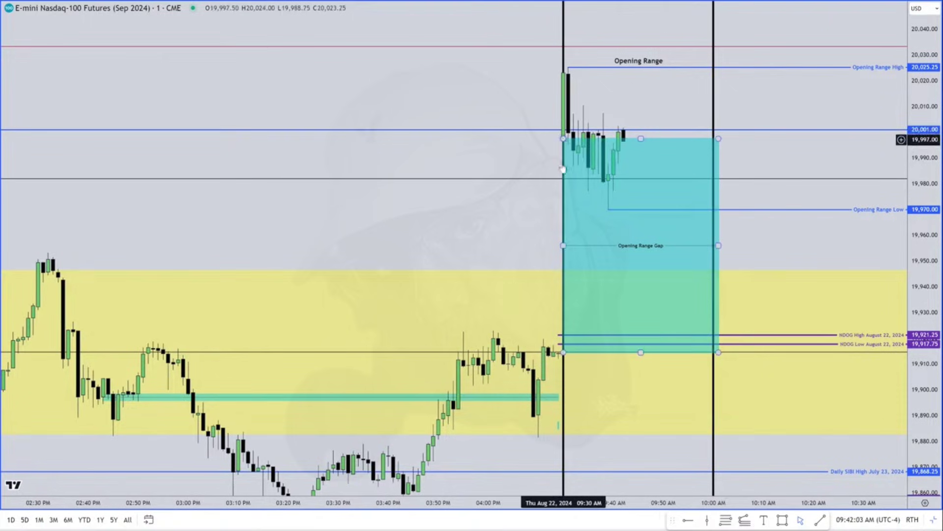
pyautogui.click(563, 137)
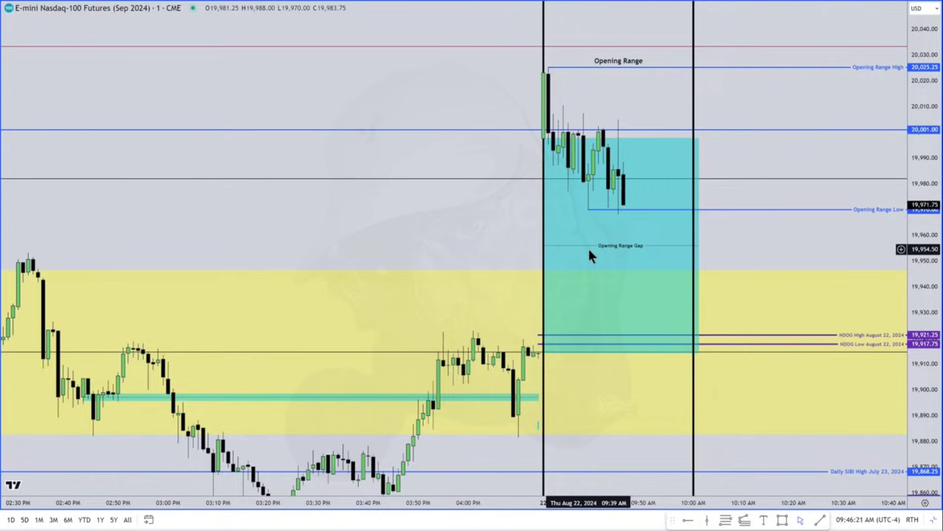
pyautogui.click(544, 138)
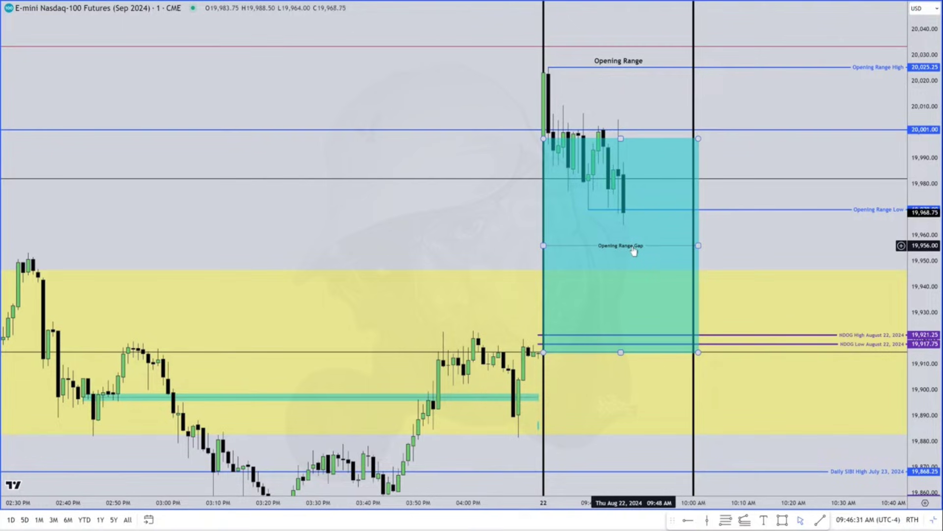
pyautogui.click(706, 190)
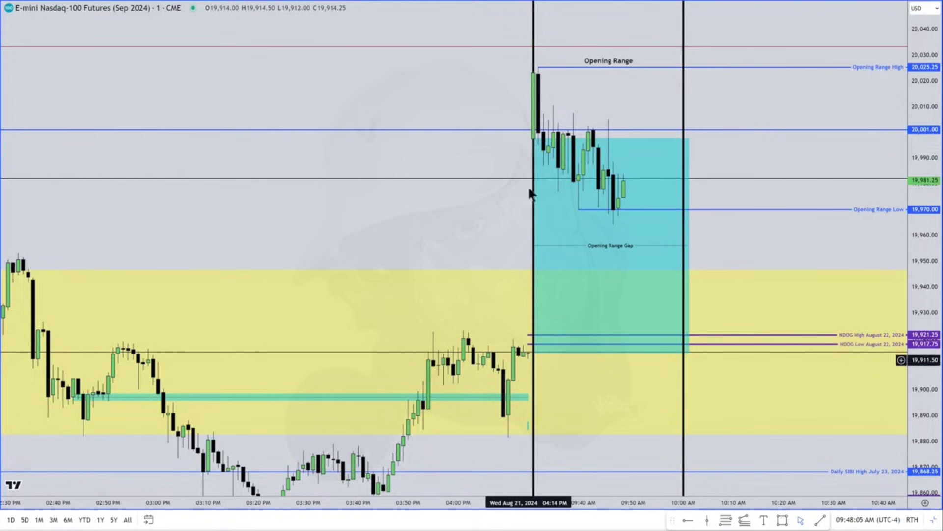
pyautogui.click(534, 138)
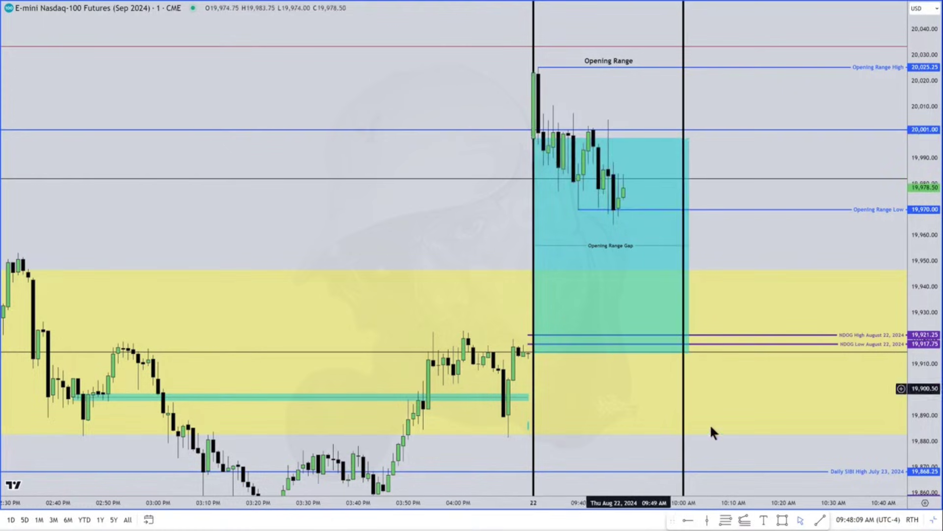
# Draw a Fib Retracement from the prior session's close at 19,914.50 to the 9:30 AM opening price at 19,997.50.
pyautogui.click(726, 520)
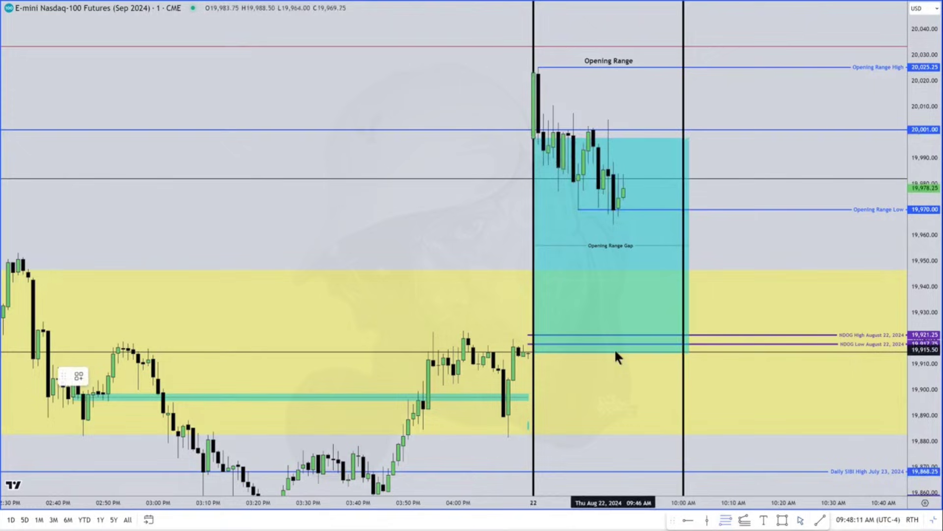
pyautogui.click(529, 353)
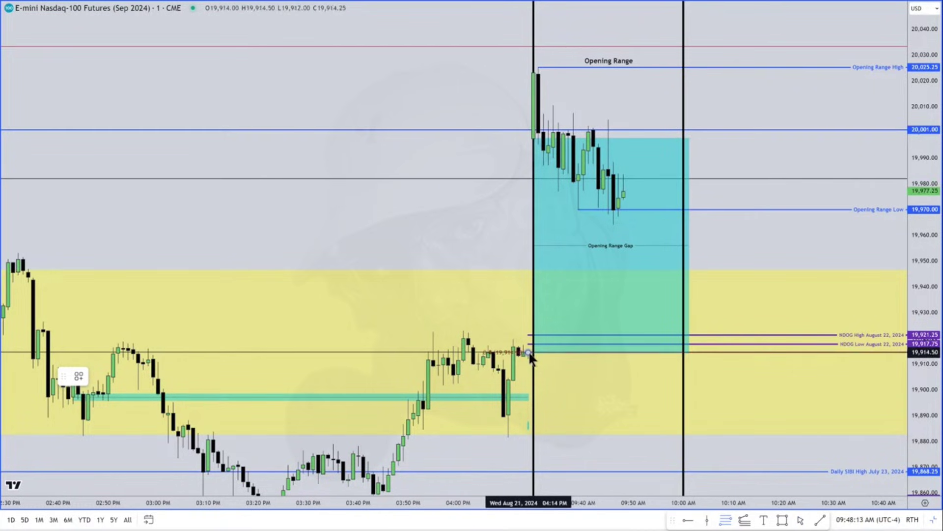
pyautogui.click(534, 146)
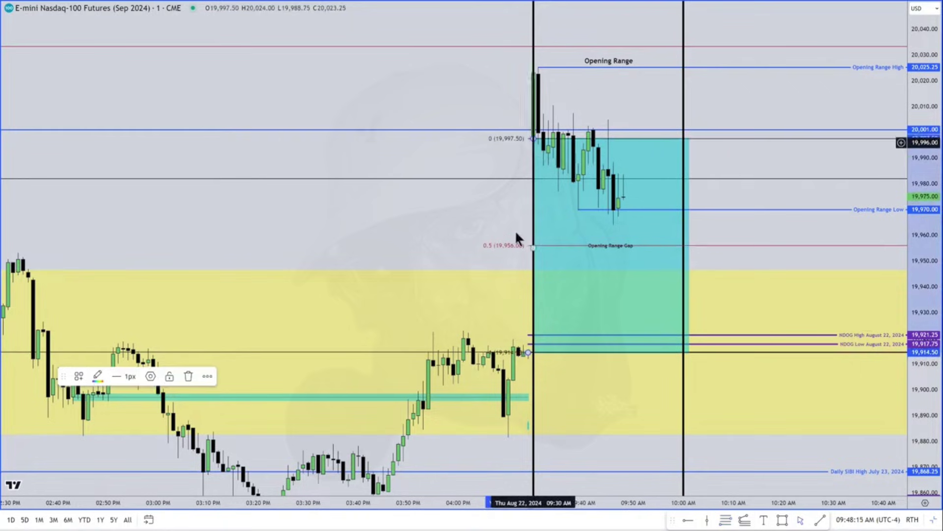
# Enable the 0.75 and 0.25 levels on the Fib Retracement.
pyautogui.doubleClick(512, 245)
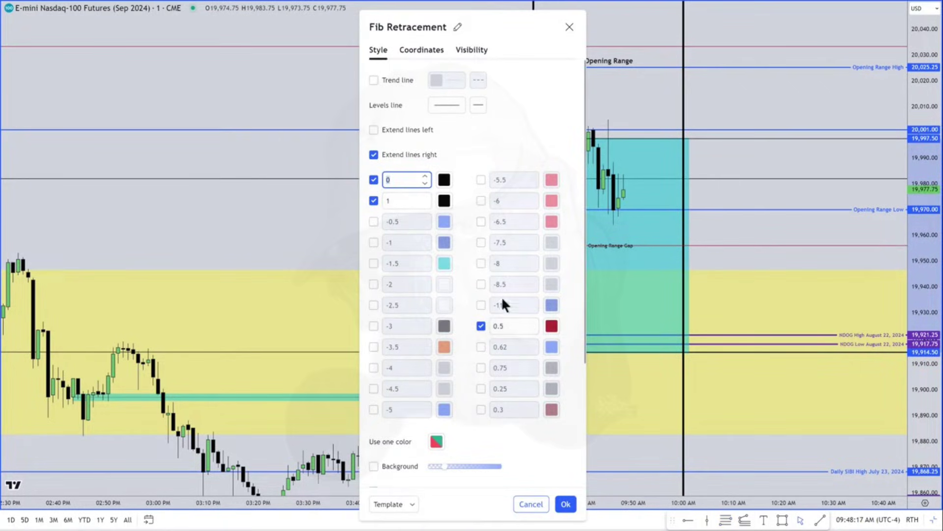
pyautogui.click(481, 368)
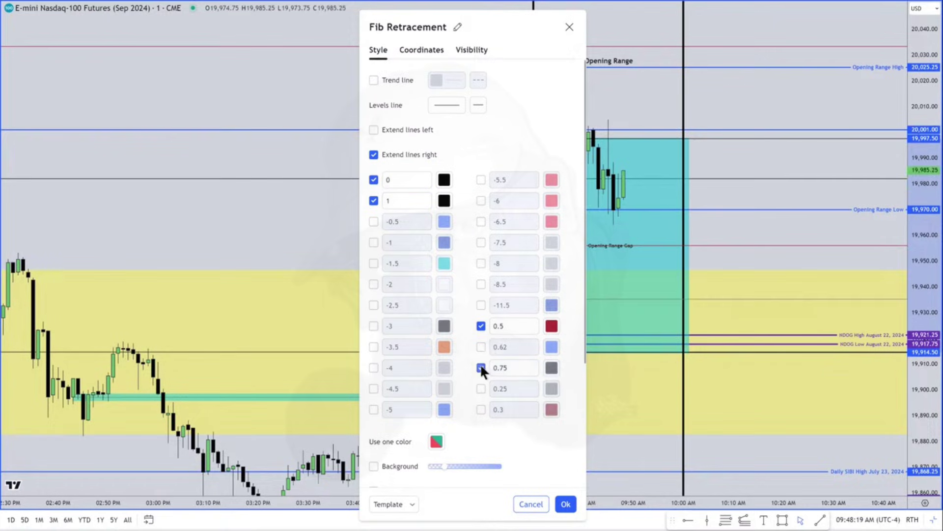
pyautogui.click(483, 386)
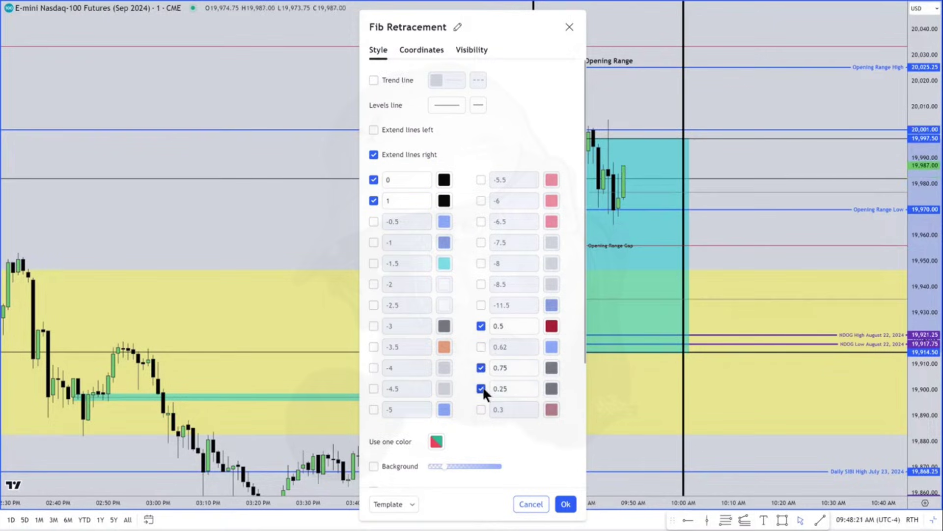
pyautogui.click(566, 503)
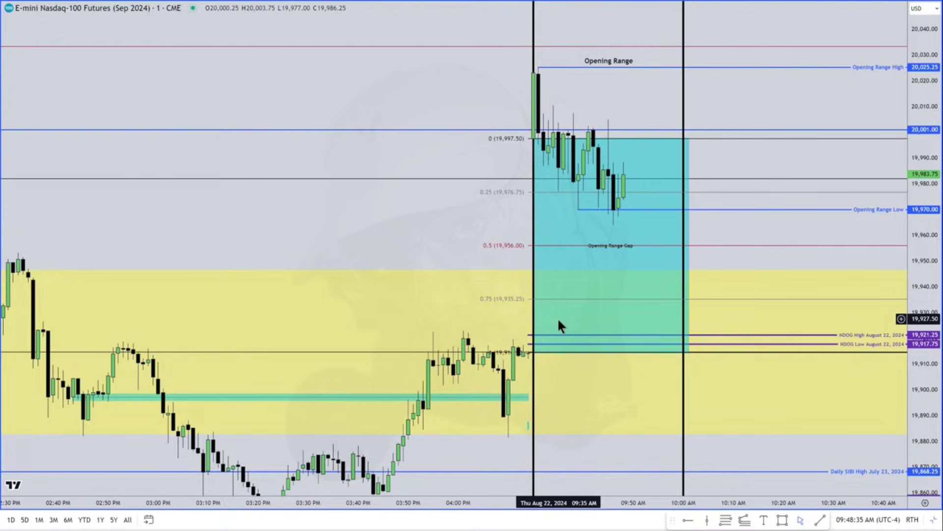
pyautogui.click(613, 250)
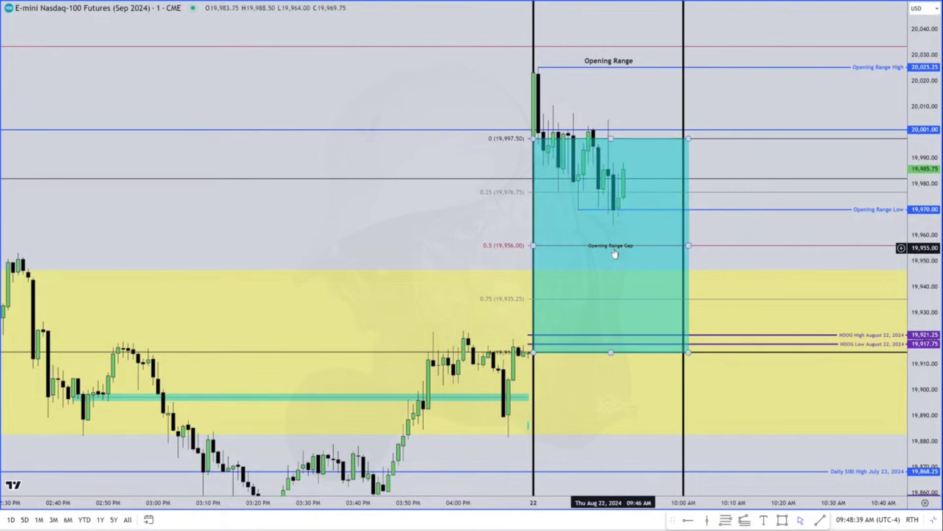